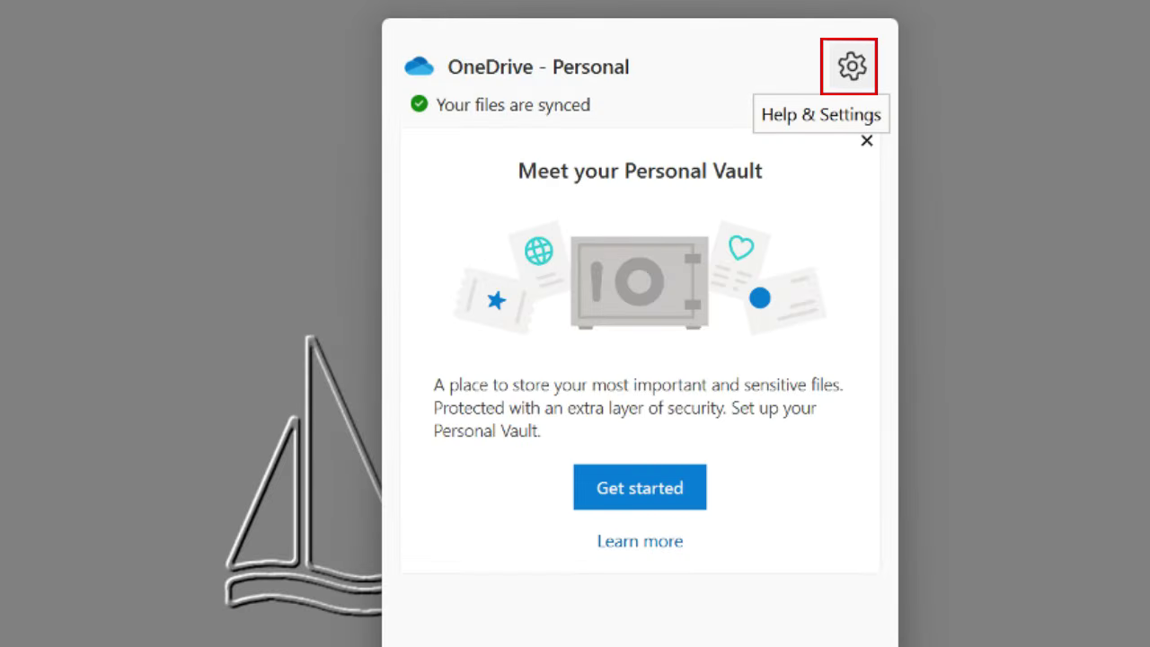
# - Open OneDrive's Help & Settings menu from its status panel
pyautogui.click(852, 66)
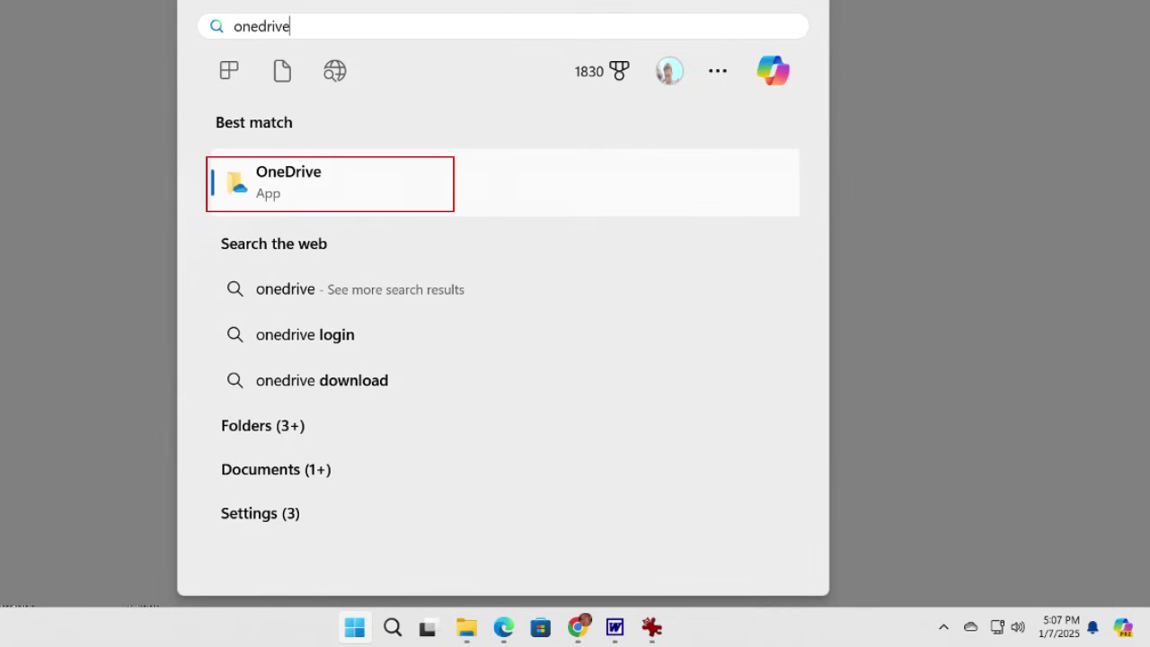
# - Open the personal OneDrive folder and bring up its full classic list of folder actions
pyautogui.press('Return')
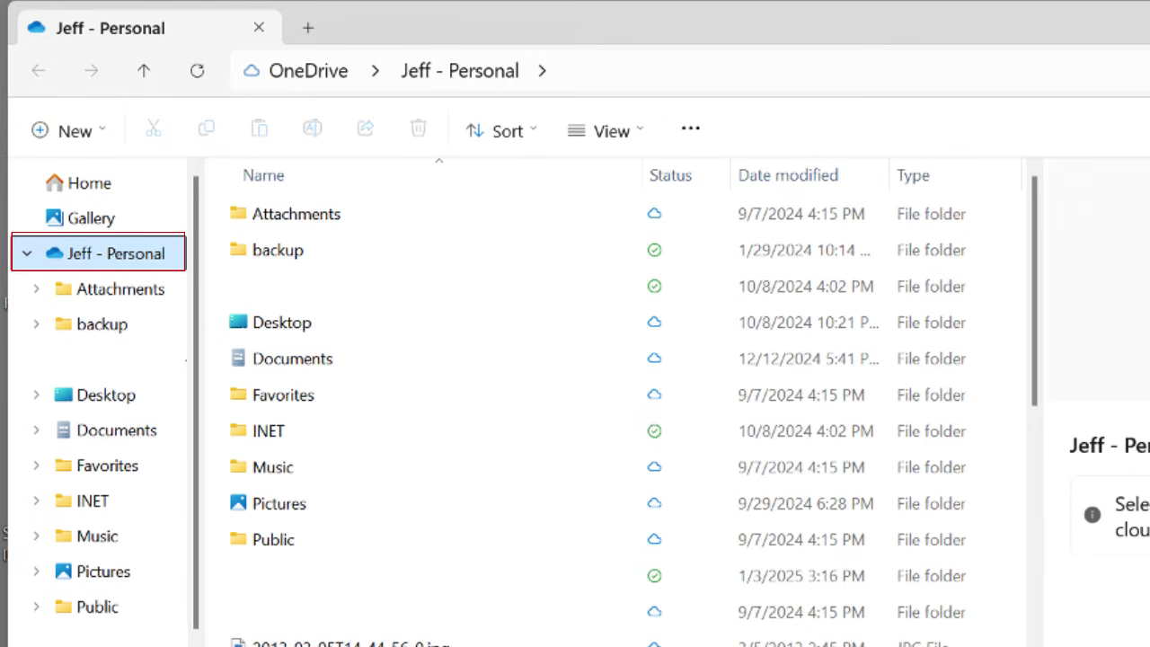
pyautogui.rightClick(99, 253)
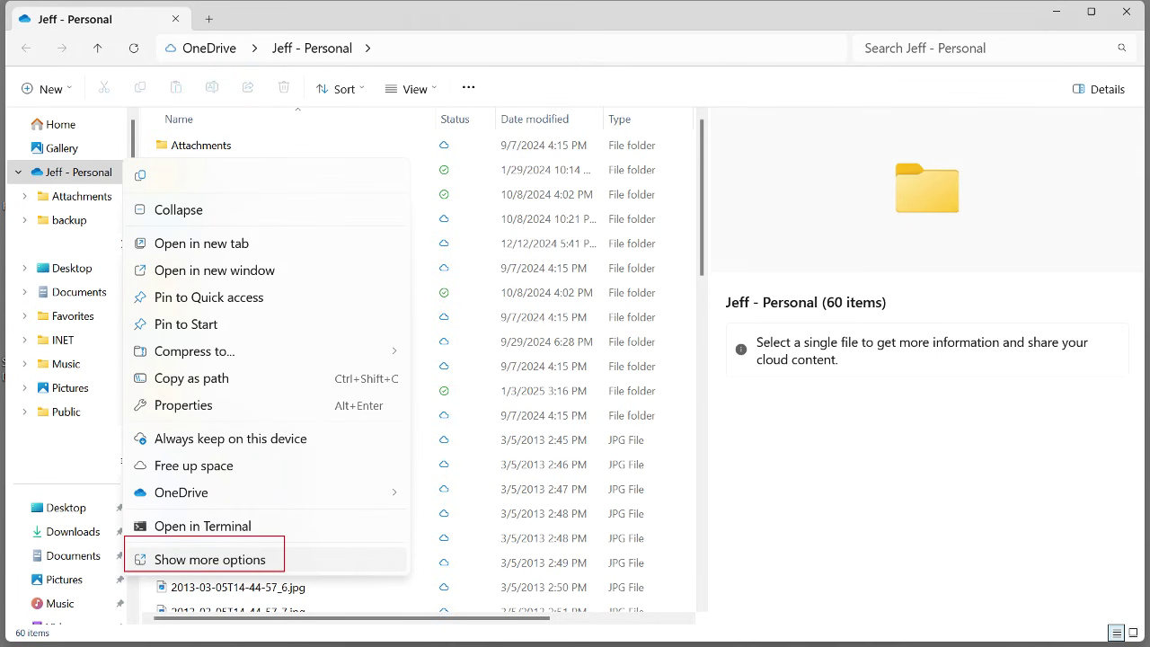
pyautogui.hotkey('shift', 'F10')
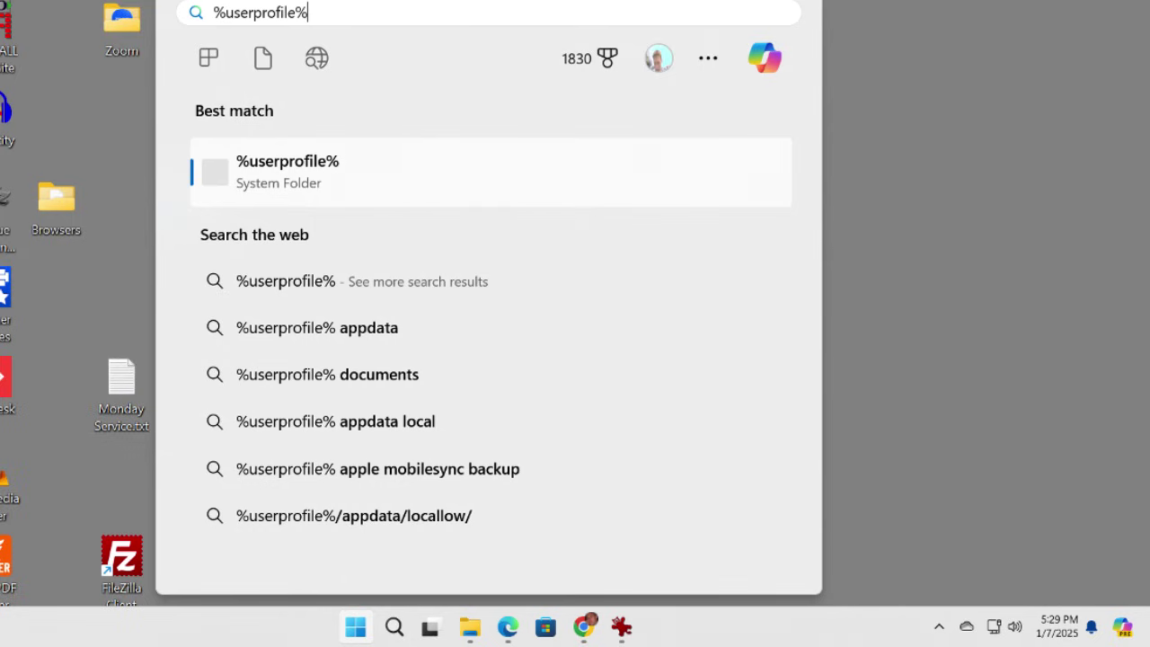
# - Open the %userprofile% folder in File Explorer
pyautogui.press('Return')
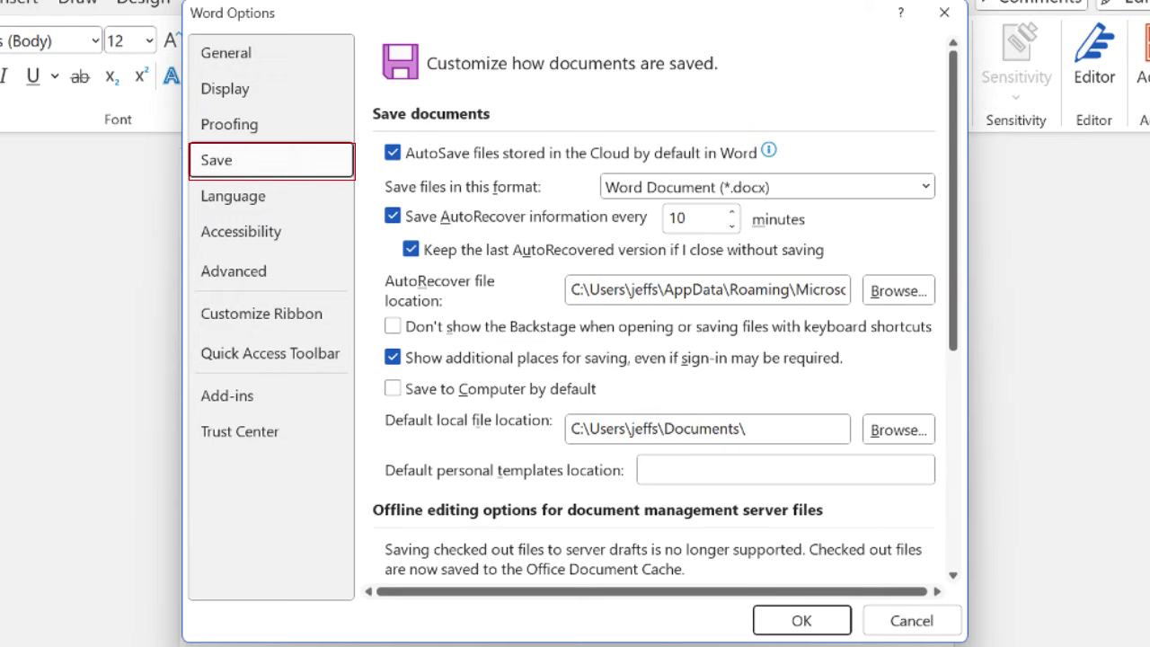
# - Turn on Word's 'Save to Computer by default' option
pyautogui.hotkey('alt', 'c')
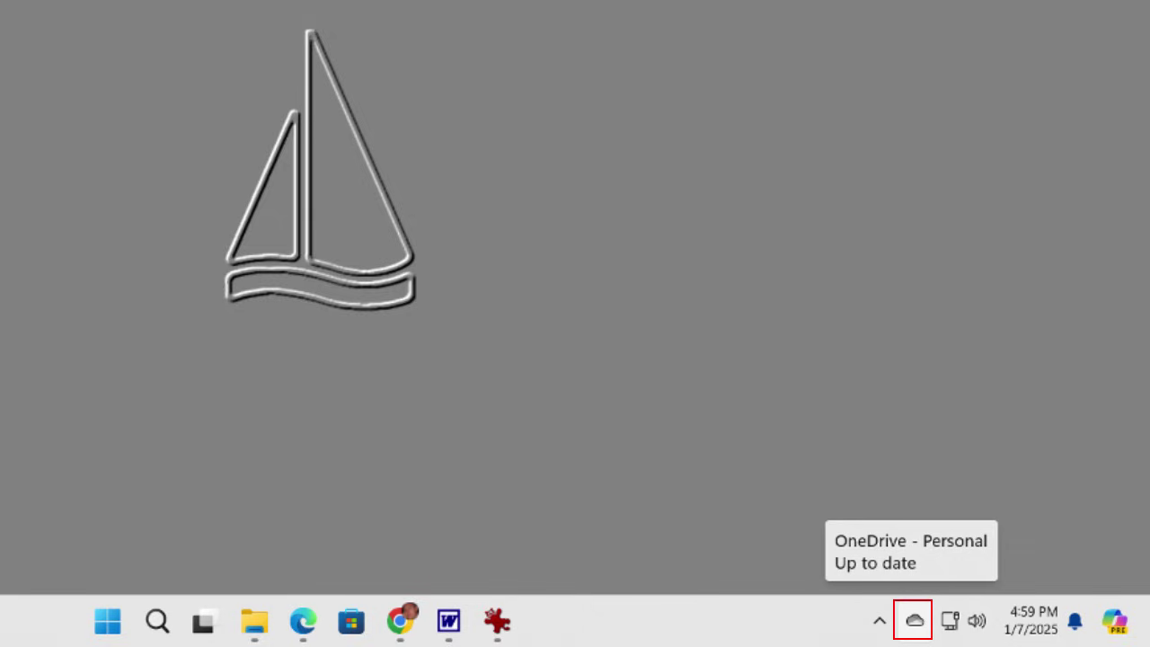
# - Open OneDrive Settings on the Account page from the tray icon's gear menu
pyautogui.click(915, 619)
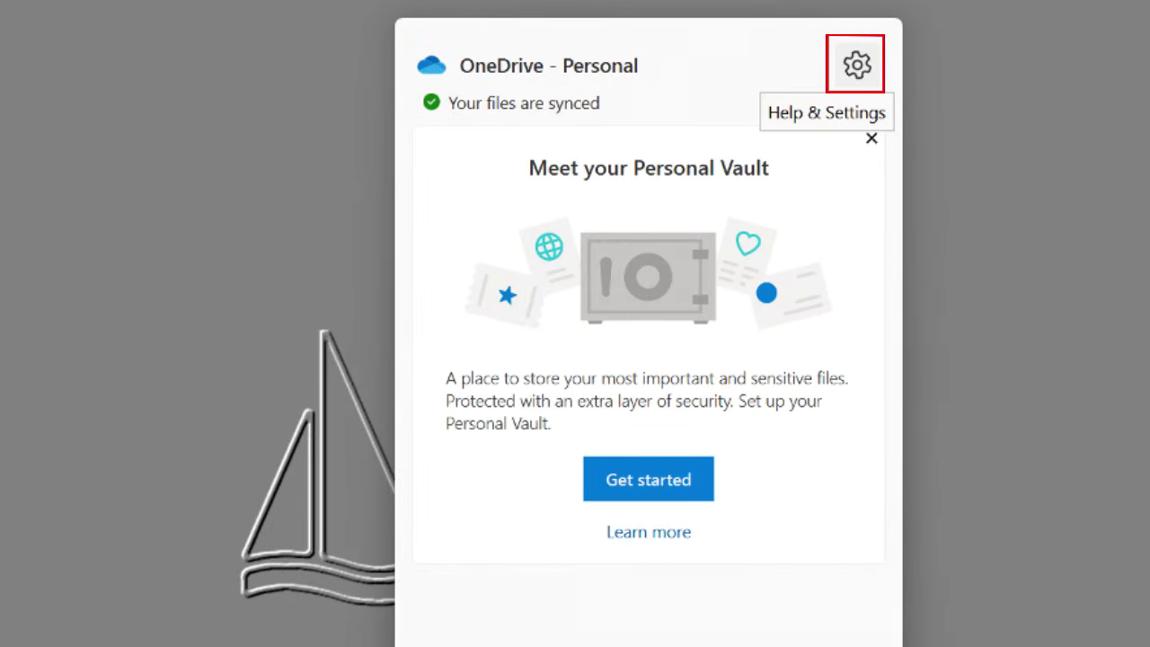
pyautogui.click(856, 64)
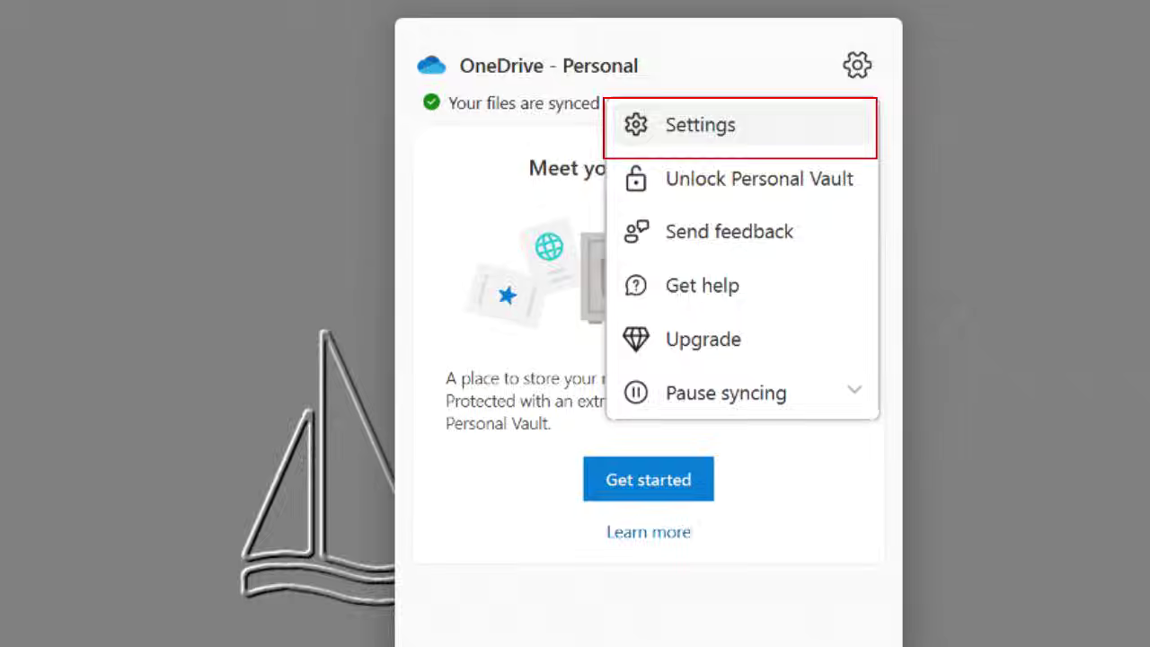
pyautogui.click(699, 125)
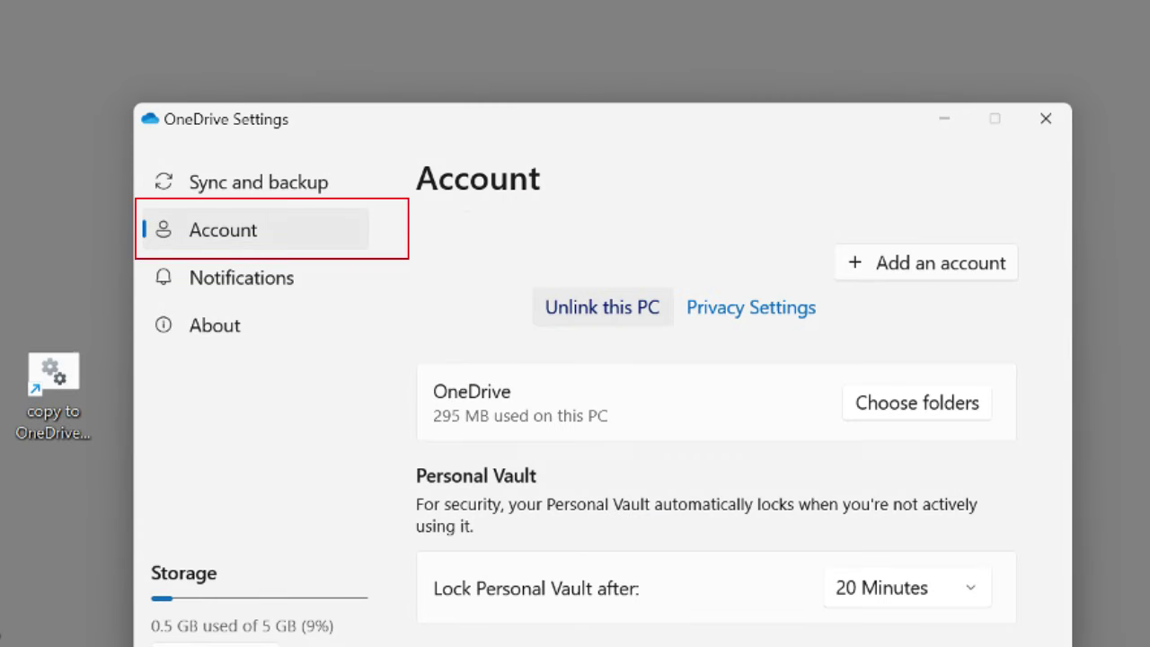